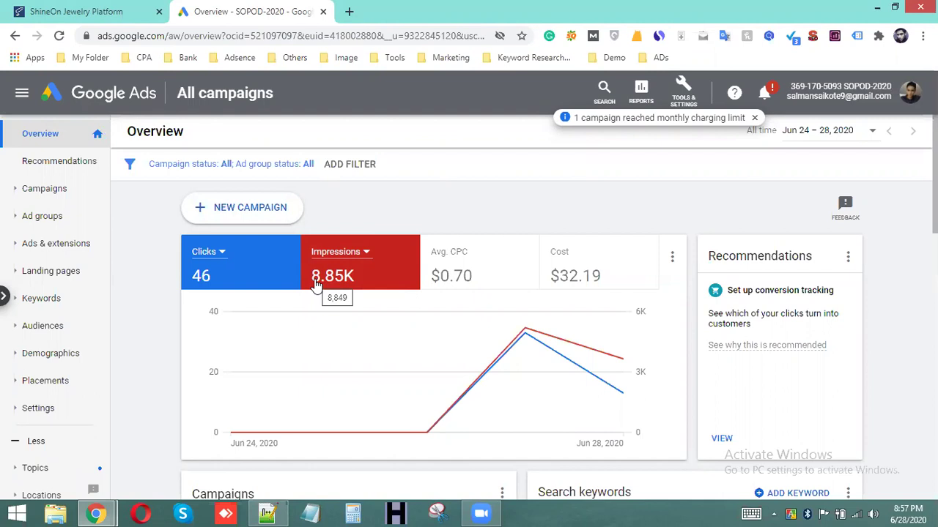
Open the list of all campaigns, and review the project's keyword list with search volumes in the Notepad++ notes
left_click(58, 190)
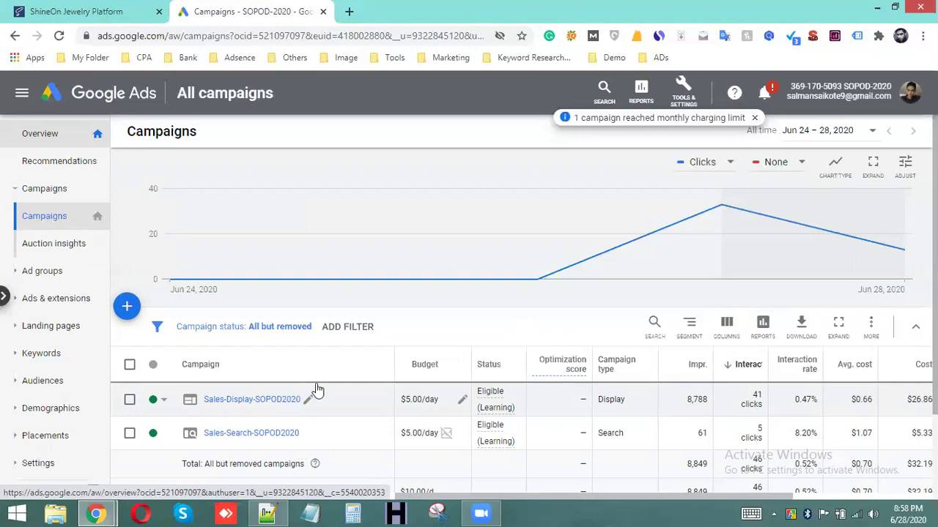
left_click(267, 513)
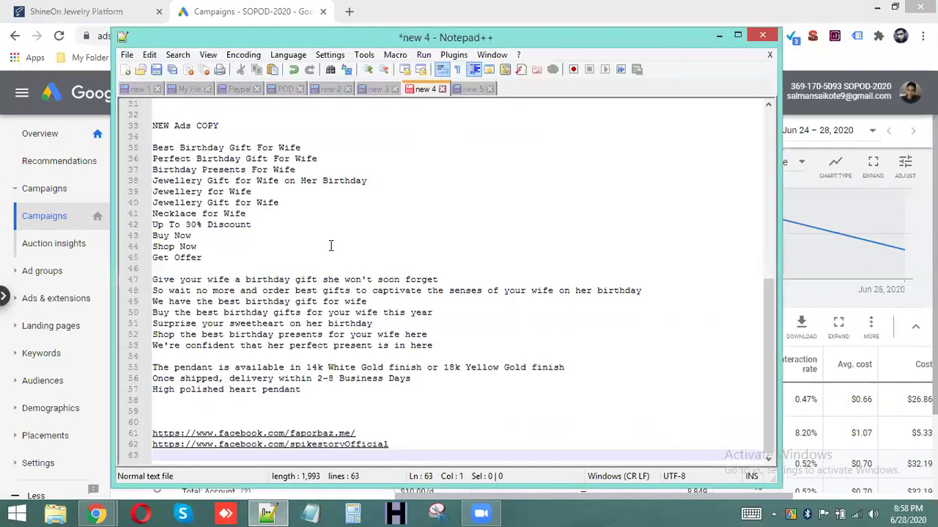
scroll(329, 245, "up", 10)
left_click_drag(446, 213, 154, 131)
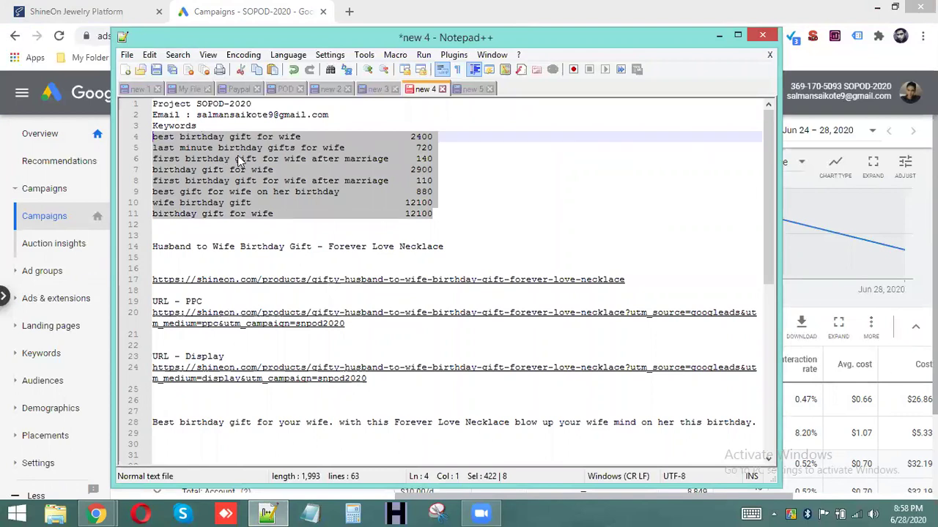
left_click(439, 213)
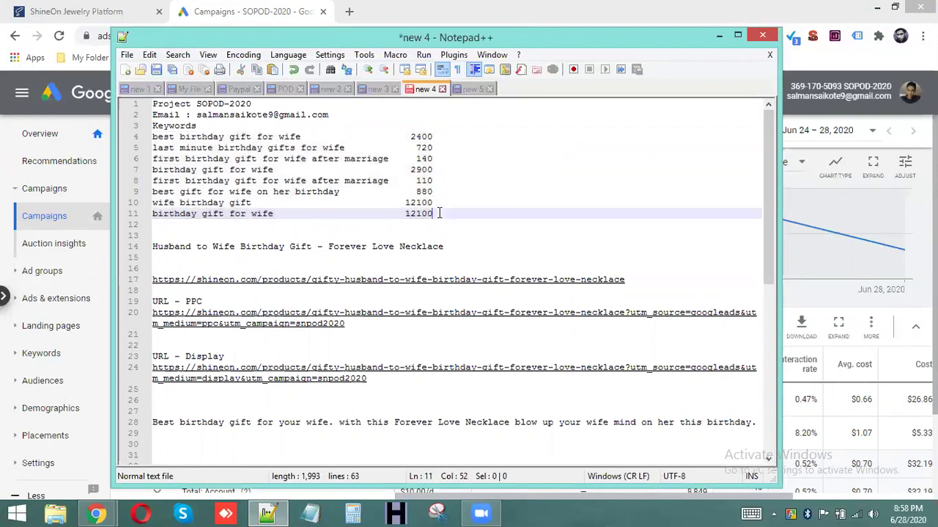
left_click_drag(438, 212, 150, 139)
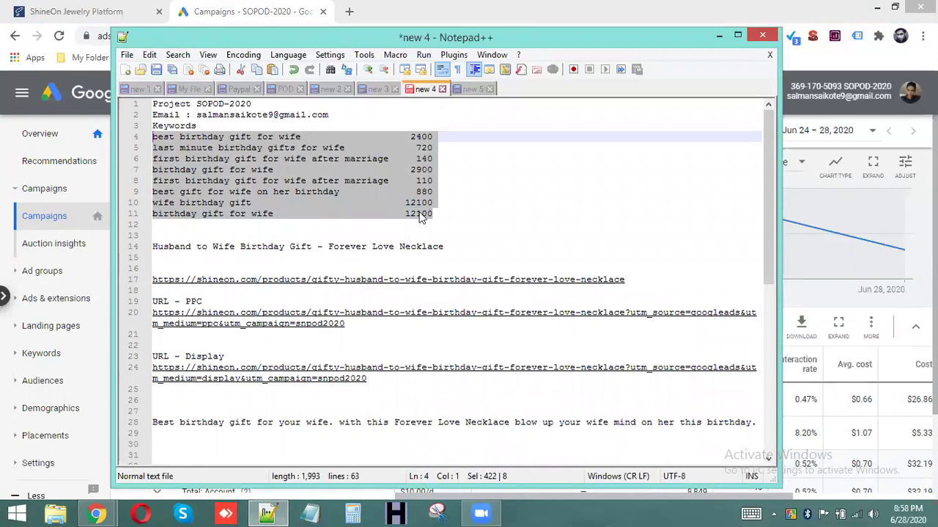
left_click(718, 38)
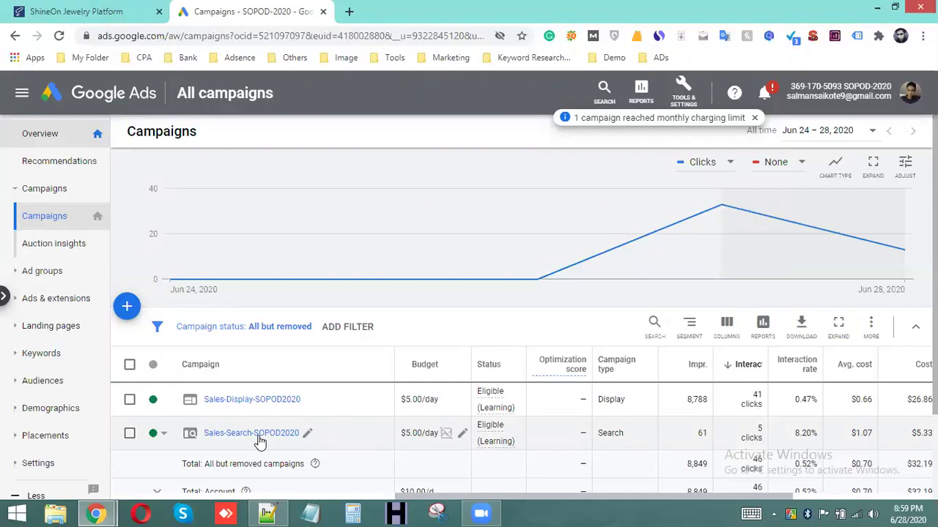
Open the settings of the Sales-Search-SOPOD2020 campaign in Google Ads and expand its bidding options
left_click(253, 433)
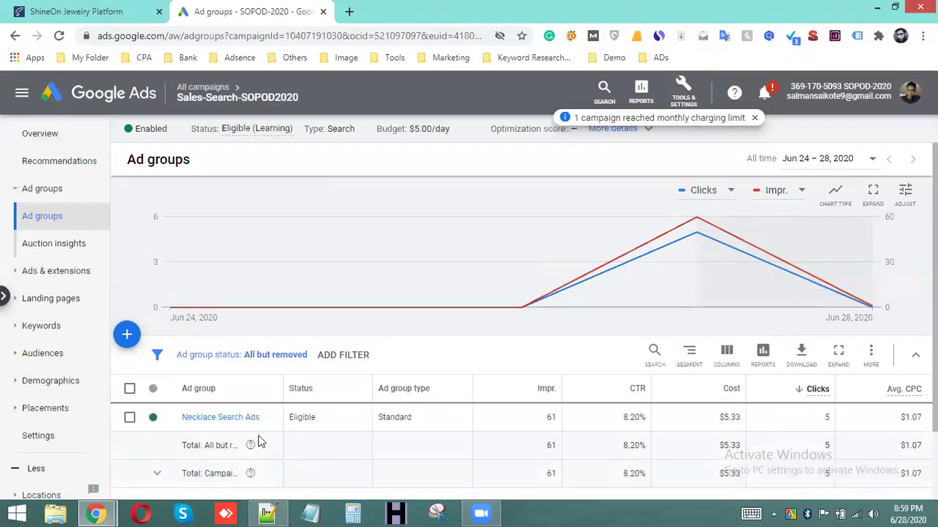
left_click(59, 440)
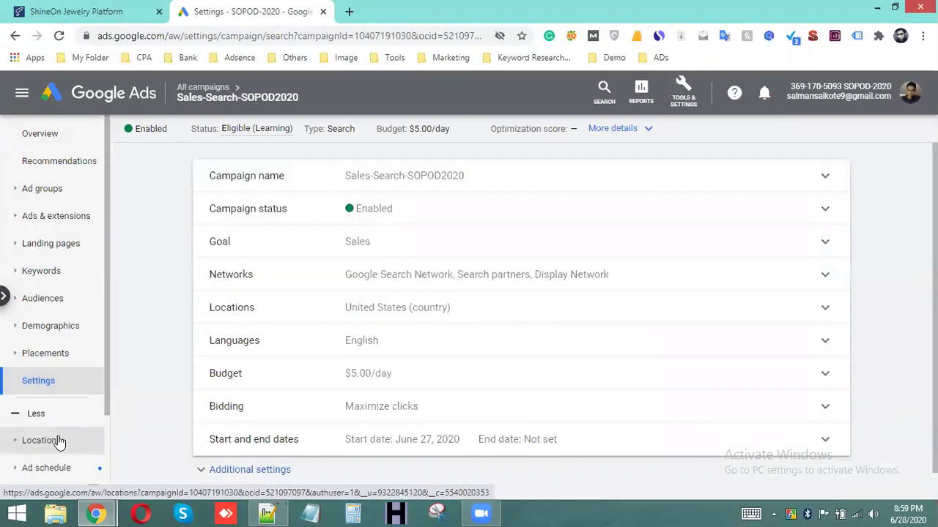
left_click(377, 411)
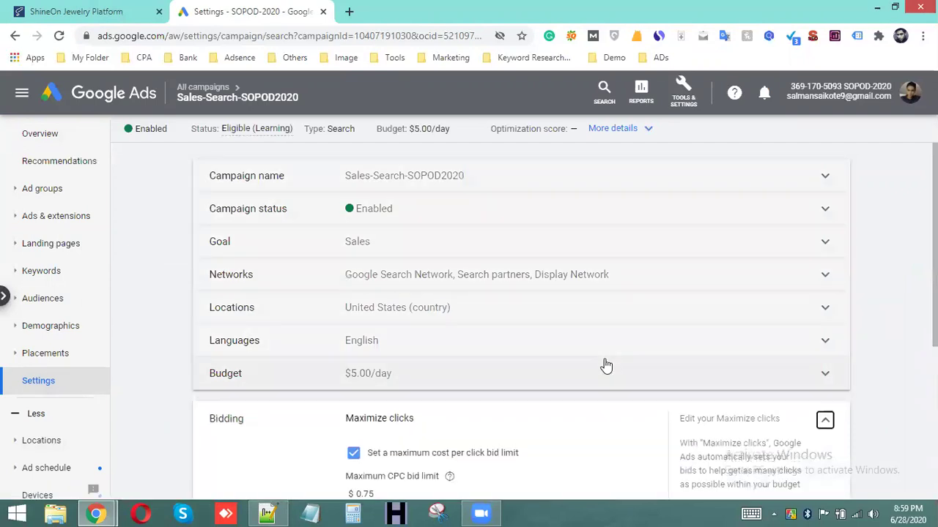
Raise the maximum CPC bid limit of the campaign's Maximize clicks strategy and save the bidding settings
scroll(604, 366, "down", 1)
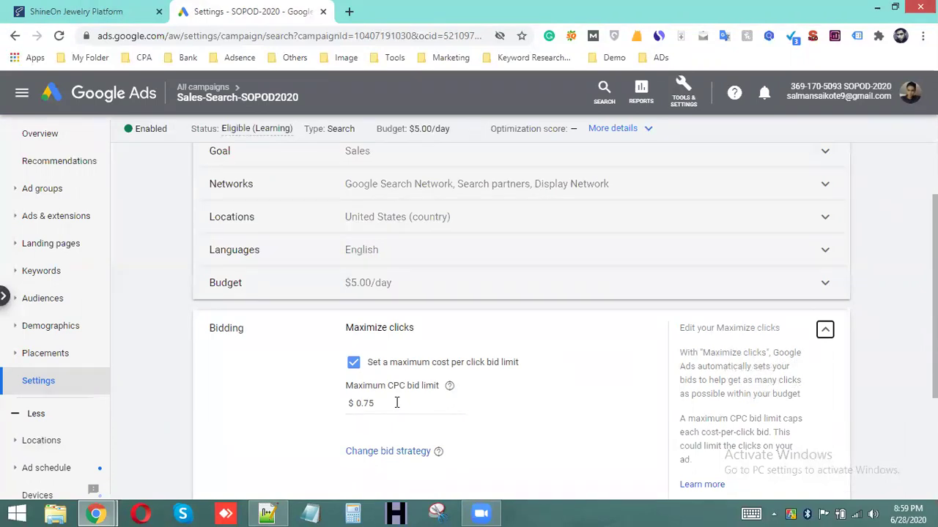
left_click(370, 403)
key("BackSpace")
type("8")
left_click(525, 432)
scroll(525, 431, "down", 3)
left_click(826, 360)
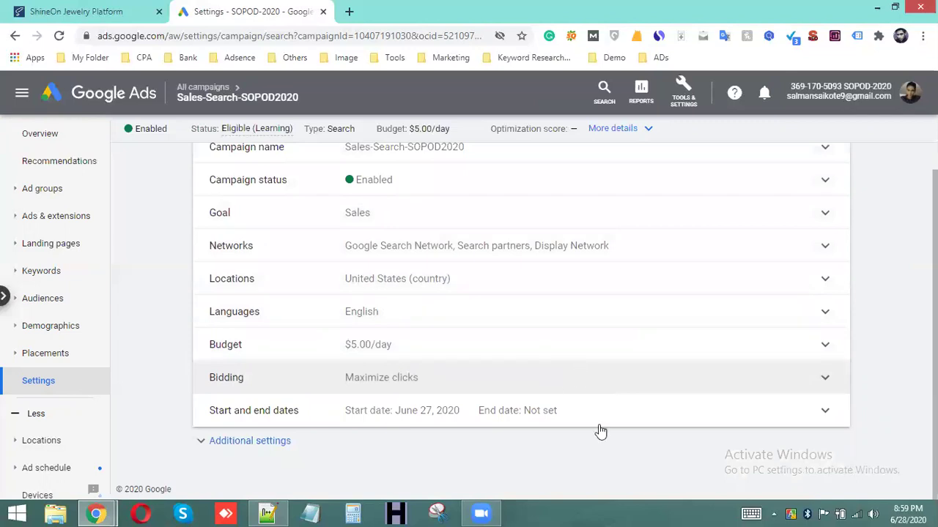
Return to all campaigns and review the search keywords with their campaigns, ad groups and match types
scroll(429, 455, "up", 1)
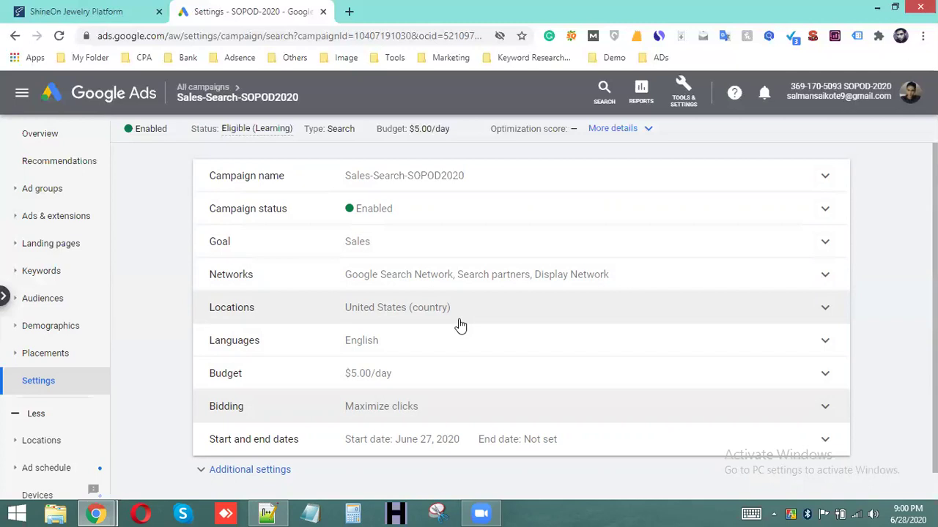
left_click(134, 104)
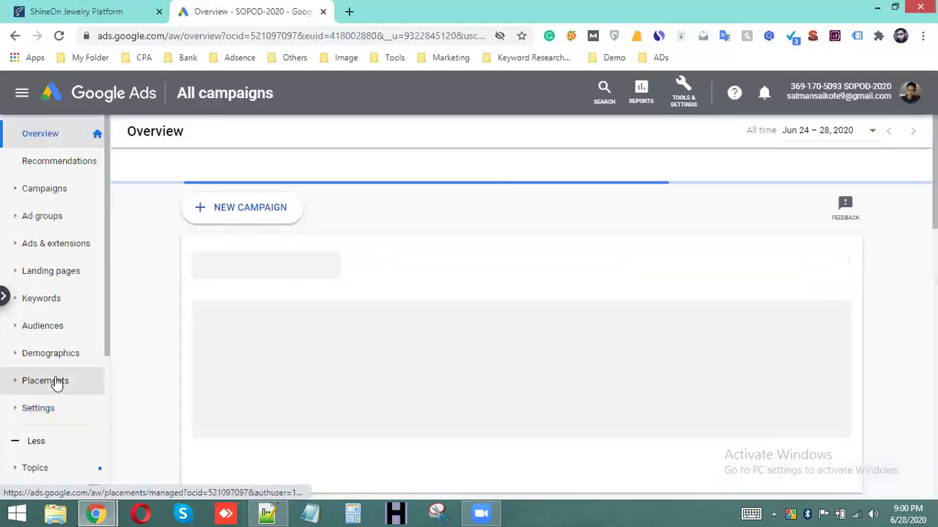
left_click(69, 196)
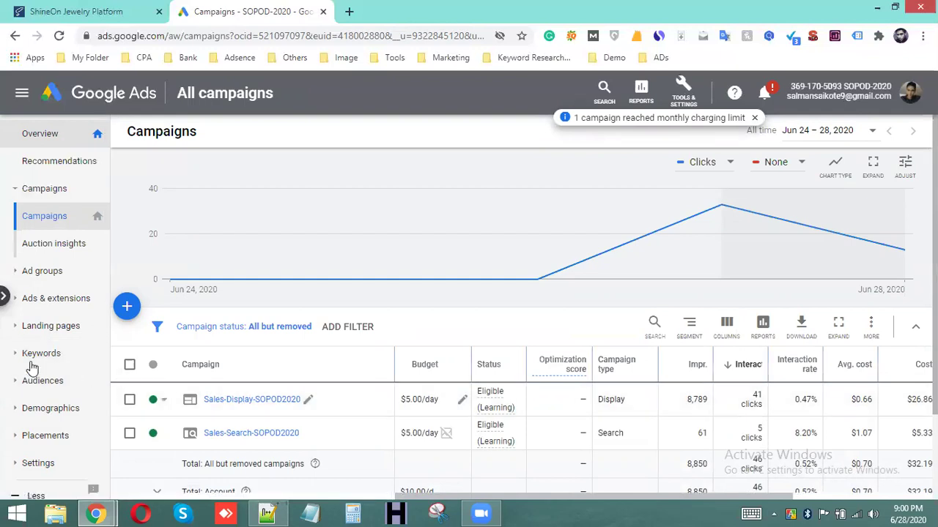
left_click(36, 355)
left_click(64, 362)
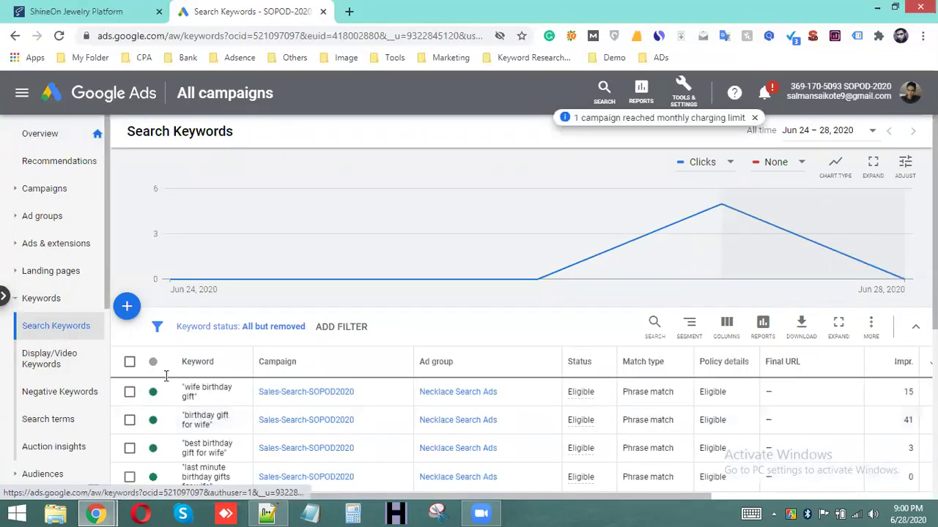
scroll(184, 394, "down", 1)
scroll(183, 394, "down", 2)
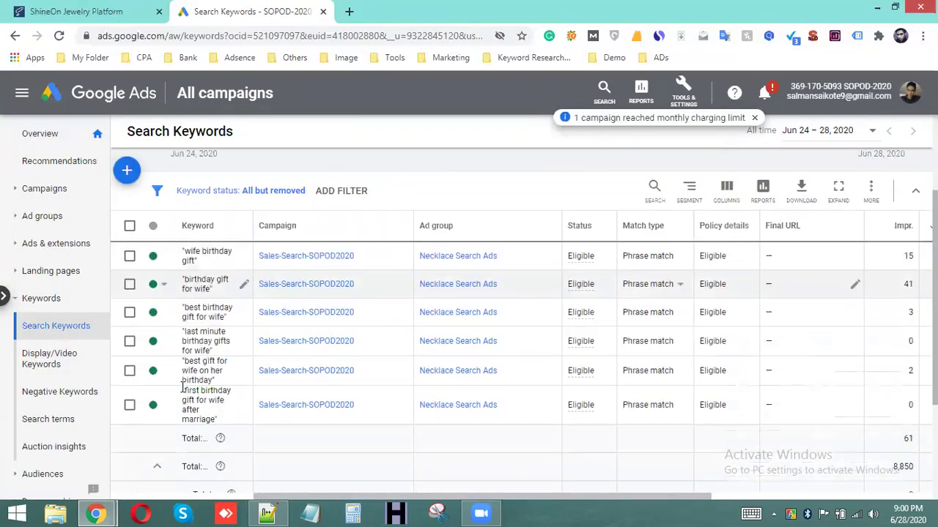
scroll(183, 388, "up", 1)
scroll(181, 396, "up", 2)
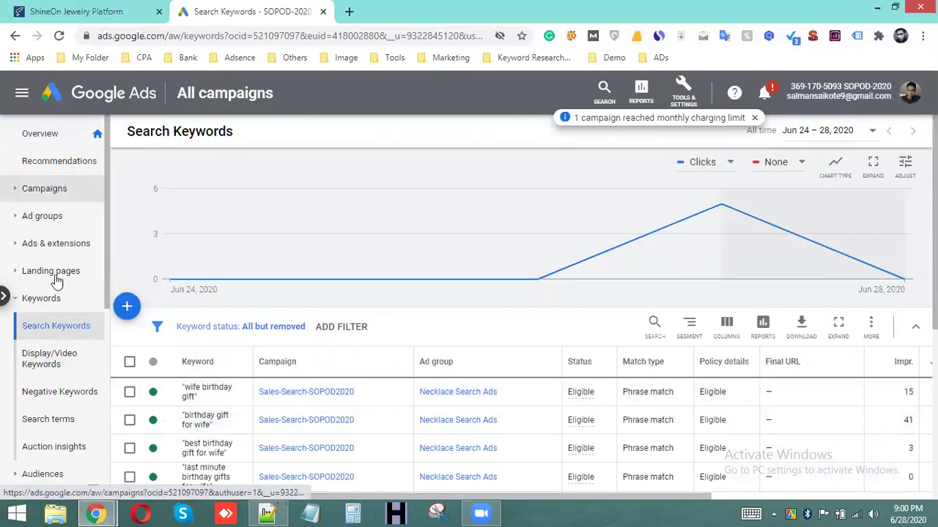
scroll(57, 293, "down", 5)
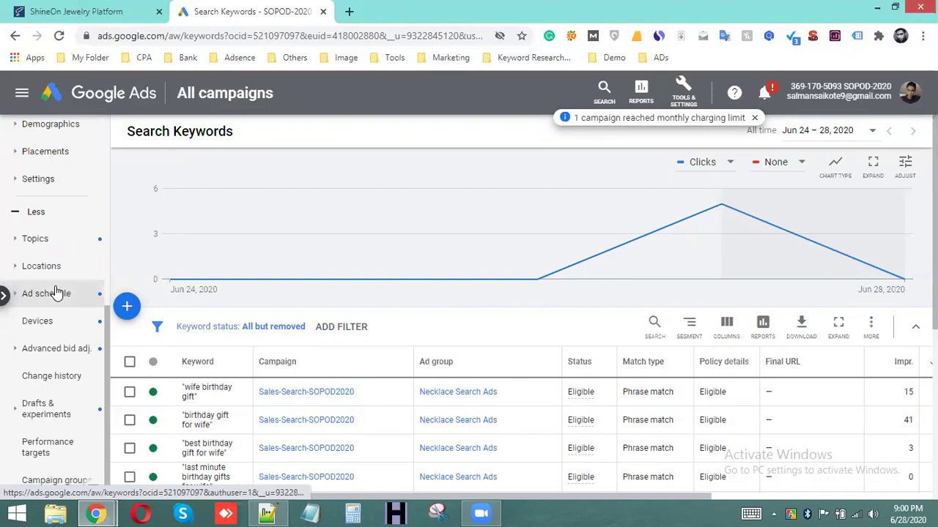
scroll(57, 293, "up", 5)
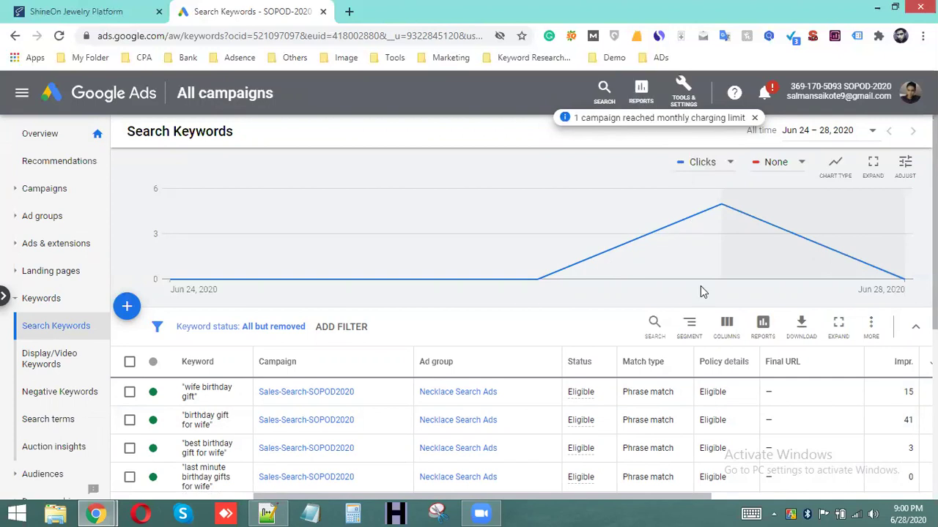
Open the column customization for the keywords table and examine the available Performance columns
left_click(727, 326)
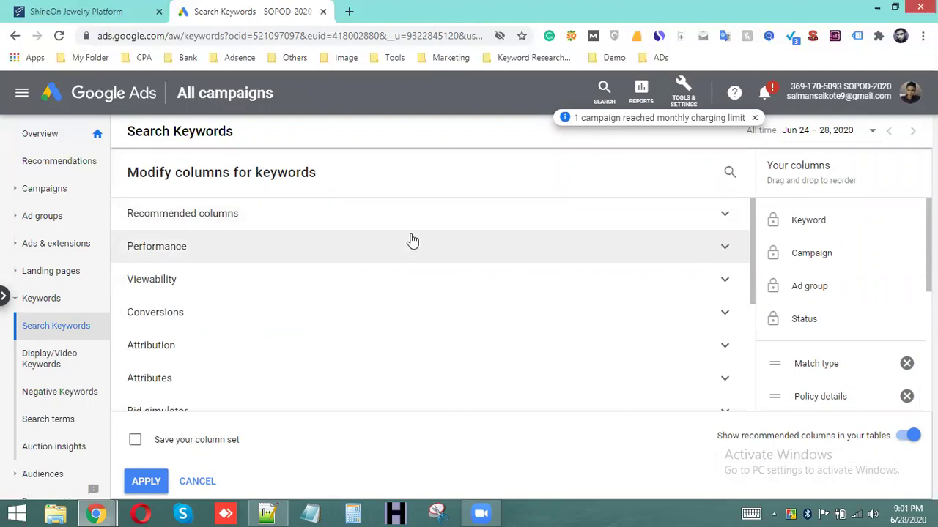
scroll(412, 234, "down", 1)
scroll(395, 242, "down", 2)
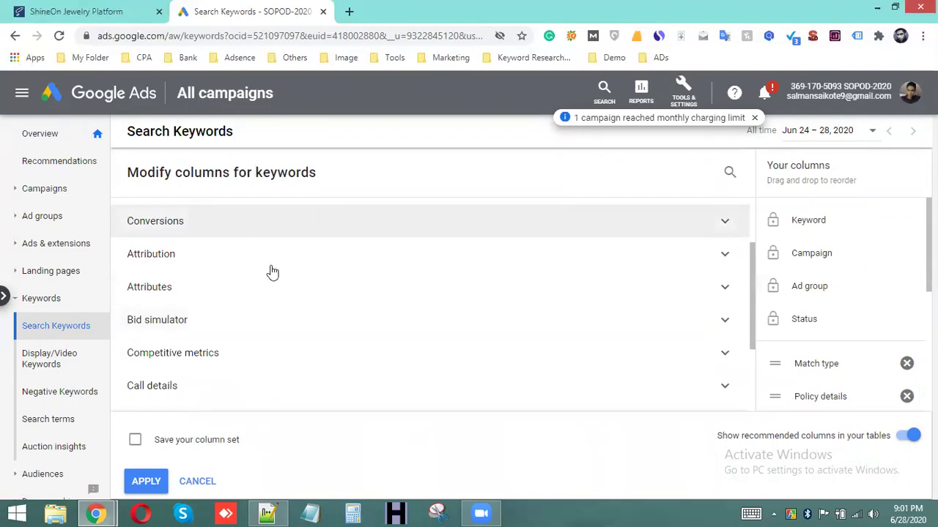
scroll(271, 277, "up", 1)
scroll(271, 280, "up", 1)
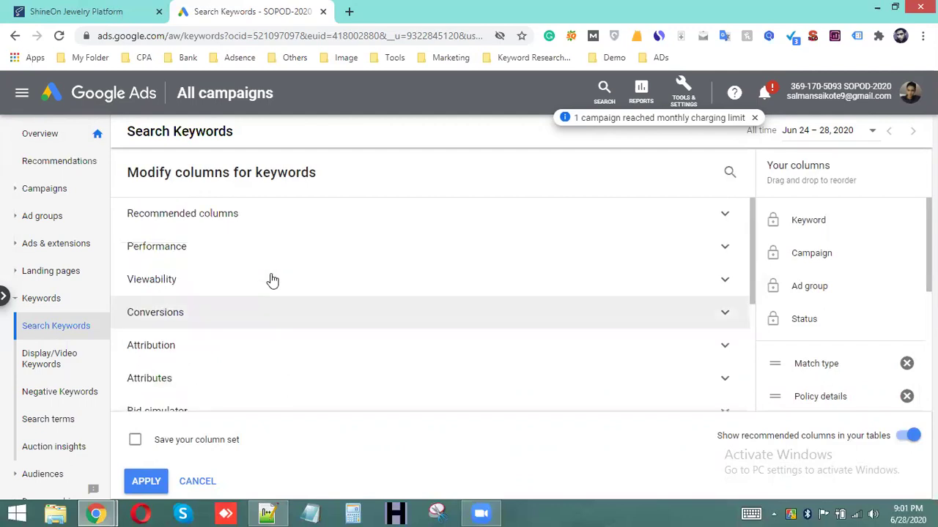
left_click(241, 257)
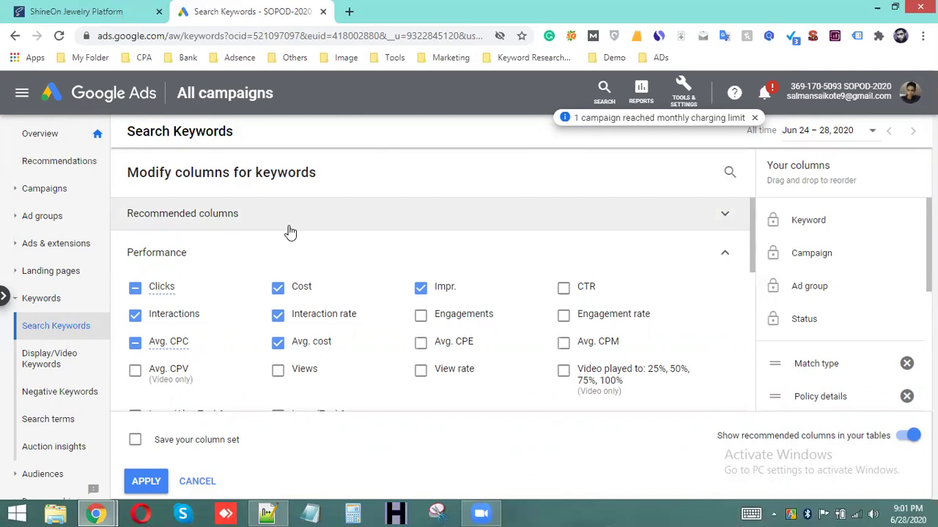
scroll(406, 265, "down", 1)
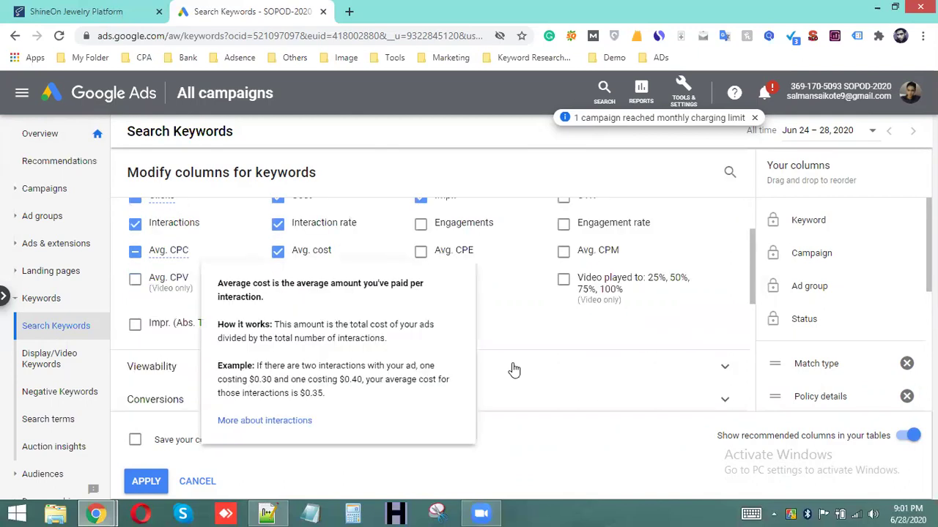
scroll(534, 342, "down", 2)
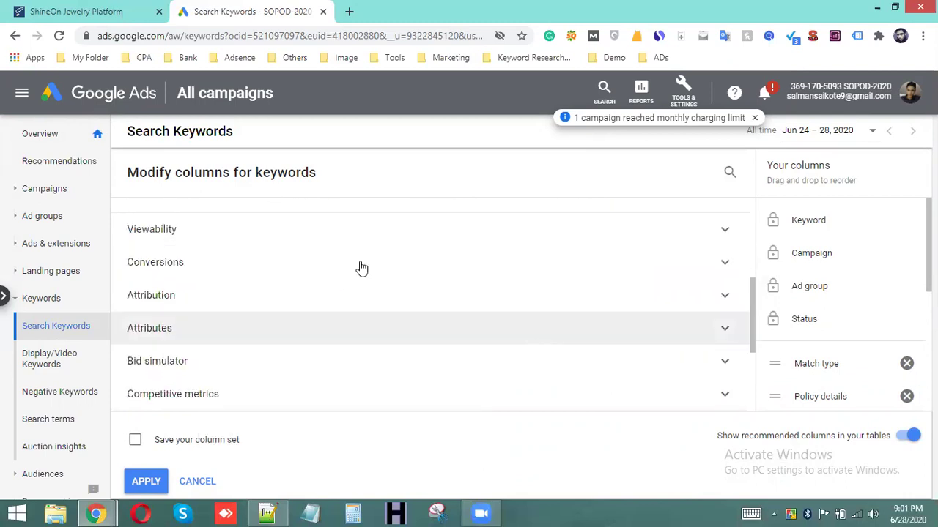
Expand the Conversions category and look through its conversion, cross-device and view-through columns
left_click(361, 266)
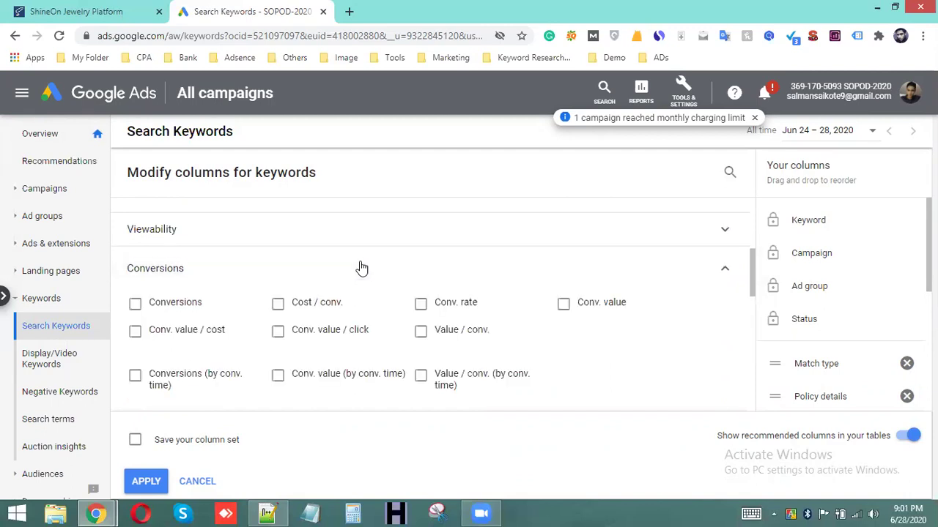
scroll(361, 268, "down", 2)
scroll(360, 268, "up", 1)
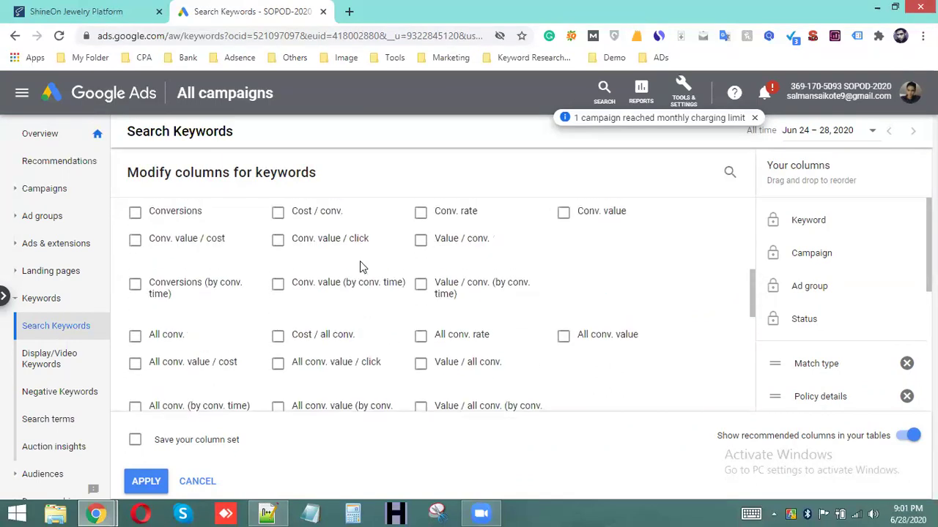
scroll(360, 267, "down", 3)
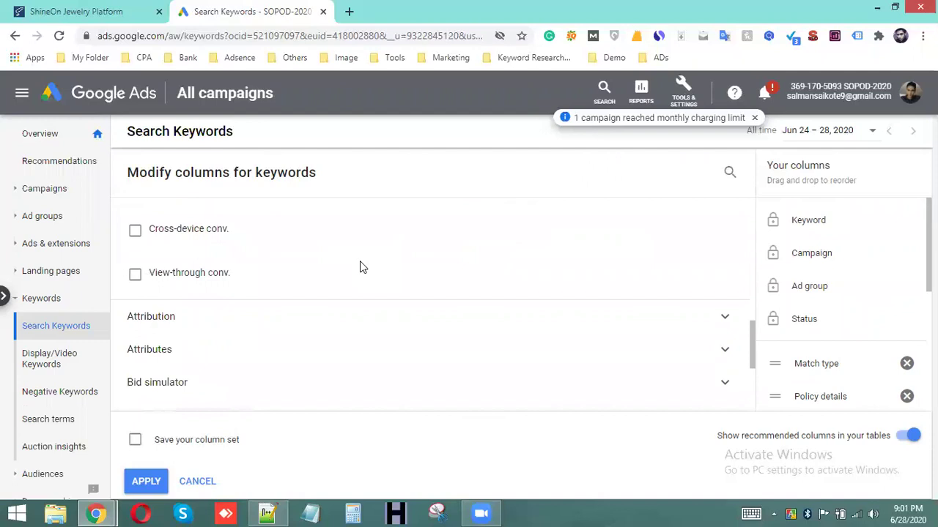
scroll(360, 267, "down", 2)
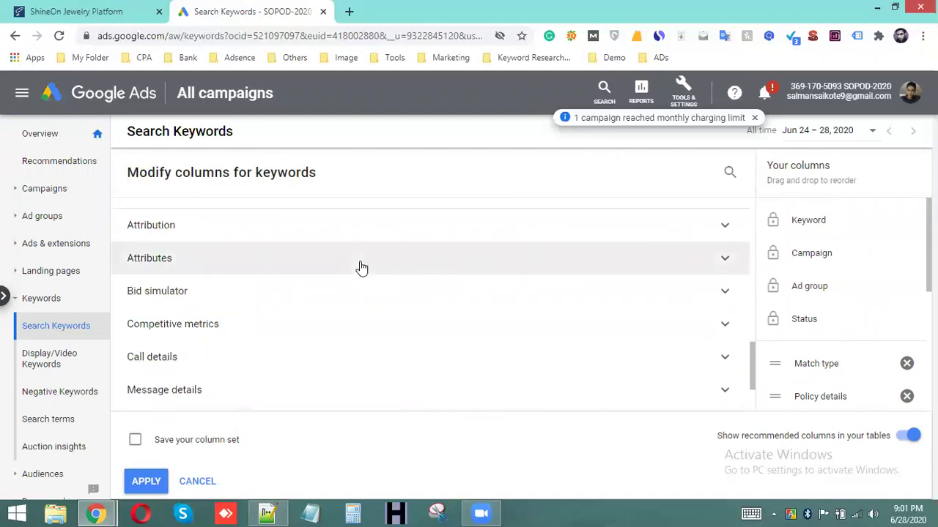
Expand the Attribution, Attributes and Competitive metrics categories and look through the columns they offer
left_click(272, 235)
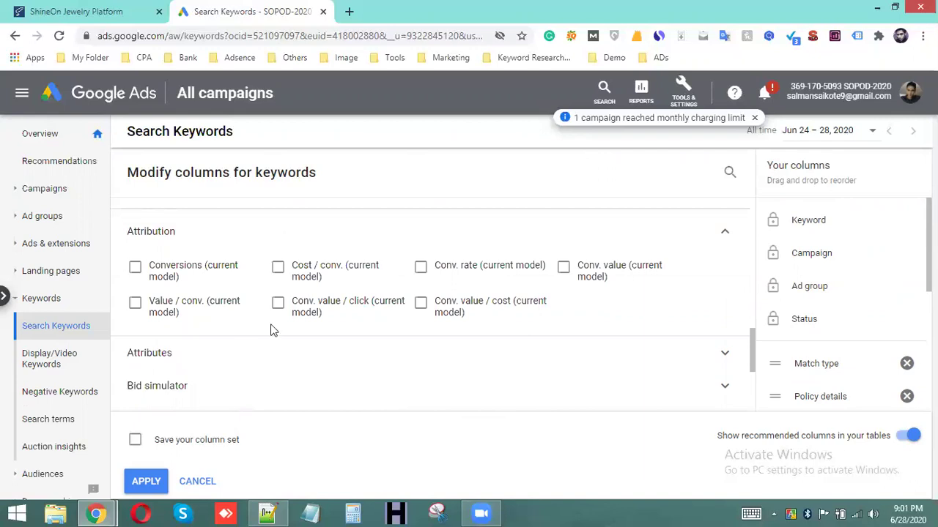
scroll(266, 323, "down", 1)
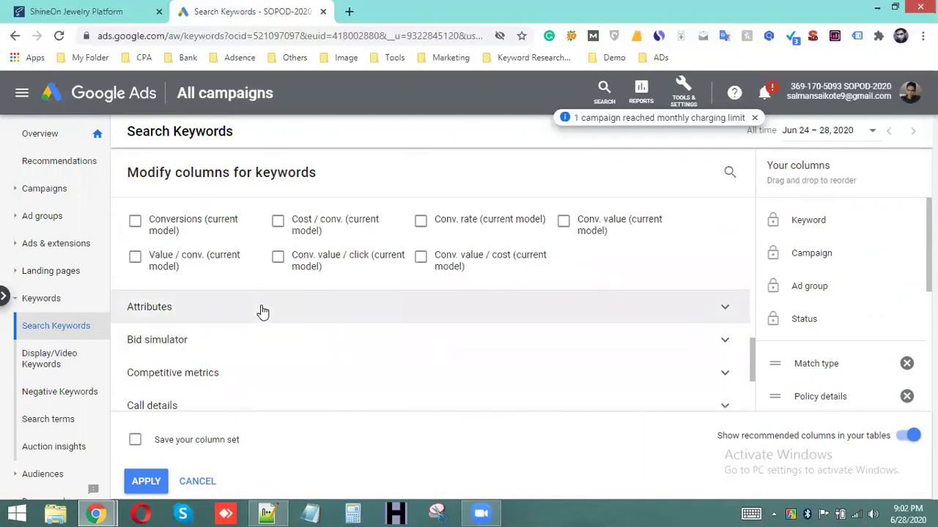
left_click(263, 312)
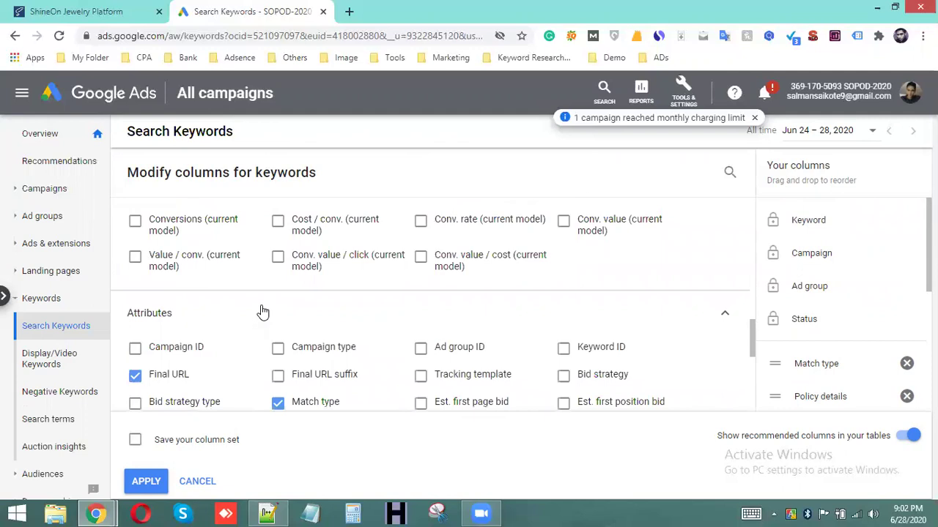
scroll(263, 312, "down", 1)
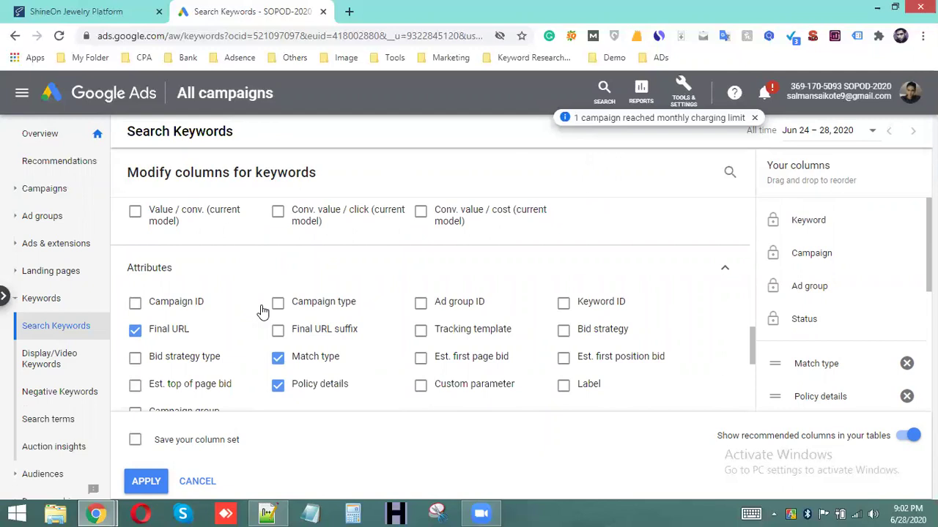
scroll(263, 312, "down", 4)
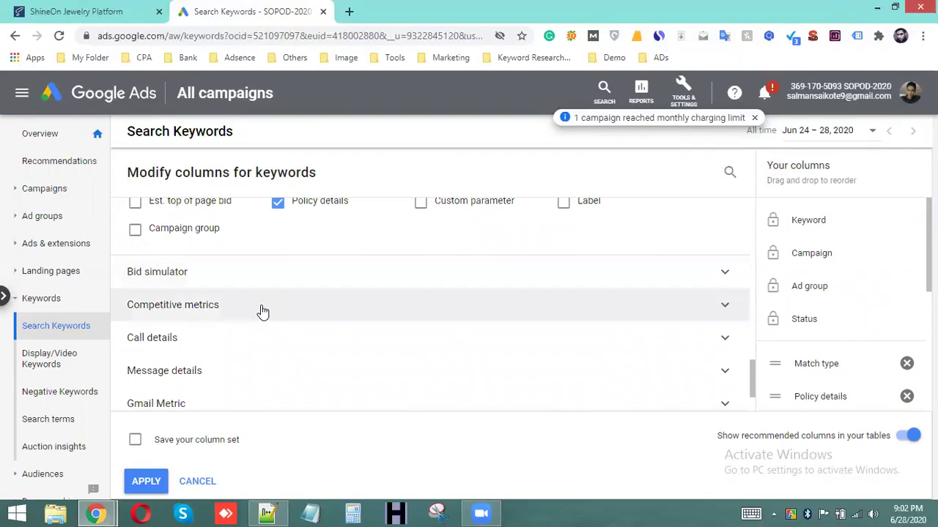
scroll(263, 312, "down", 1)
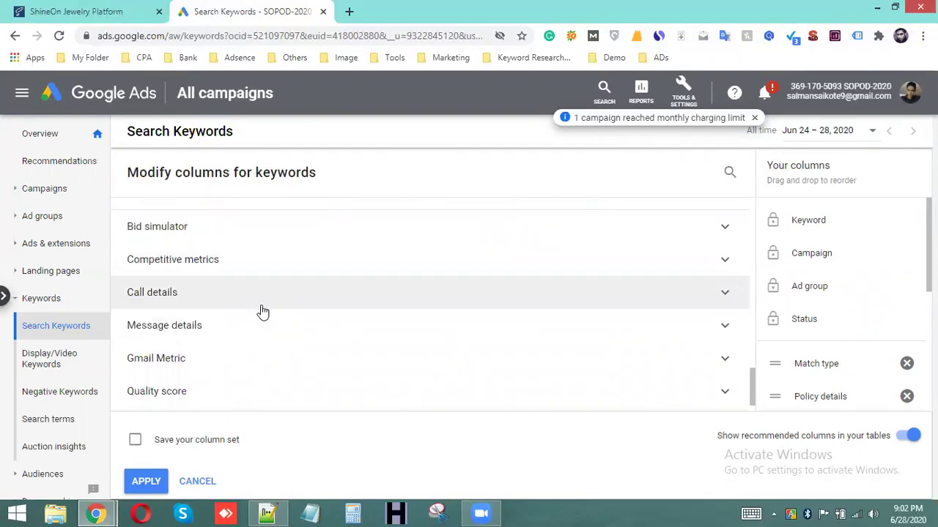
left_click(245, 268)
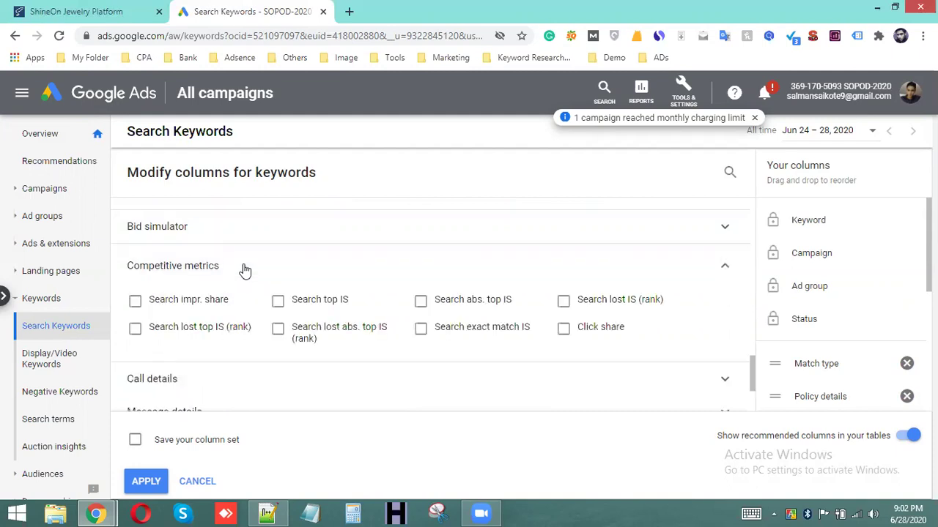
scroll(244, 270, "down", 3)
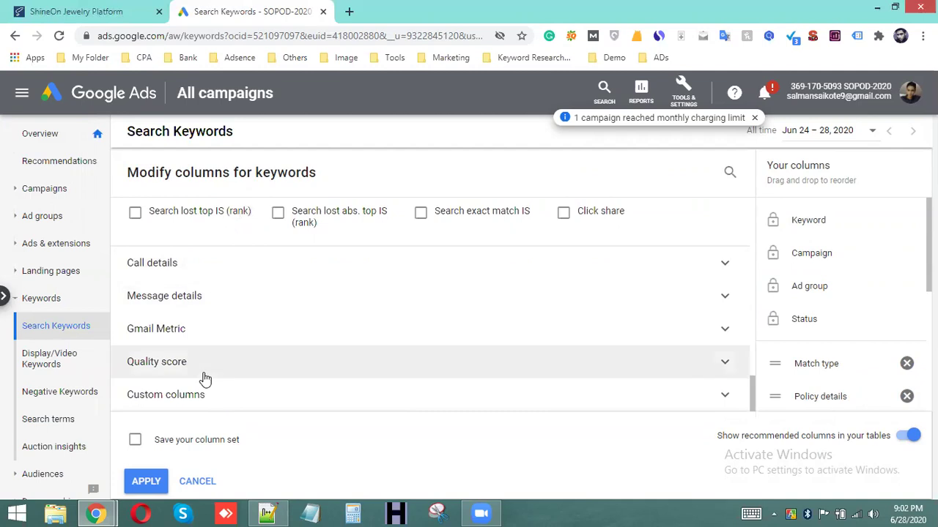
Add the Quality Score column from the Quality score category and apply it to the keywords table
left_click(205, 377)
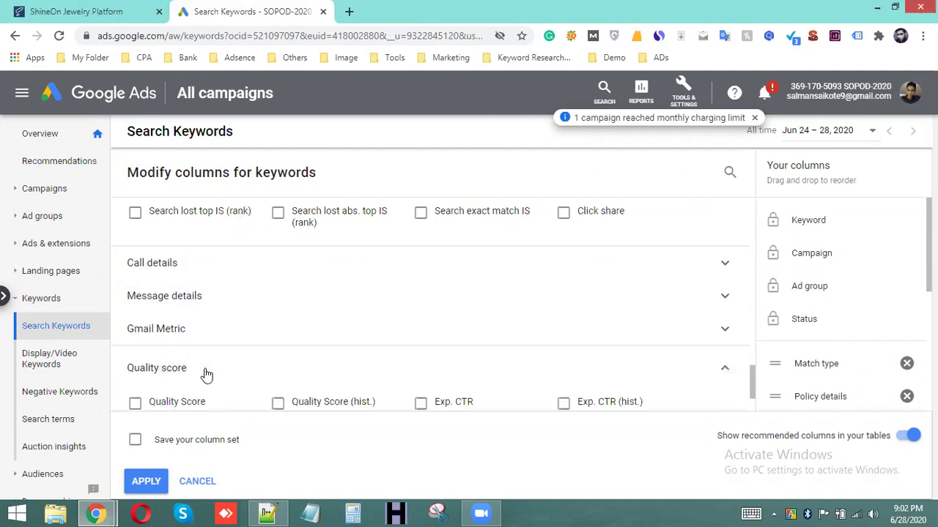
scroll(229, 329, "down", 1)
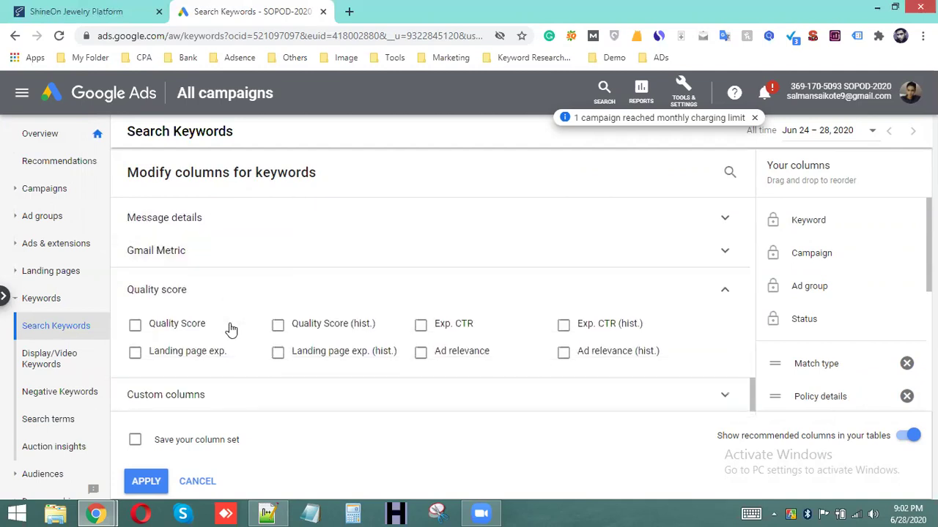
left_click(135, 327)
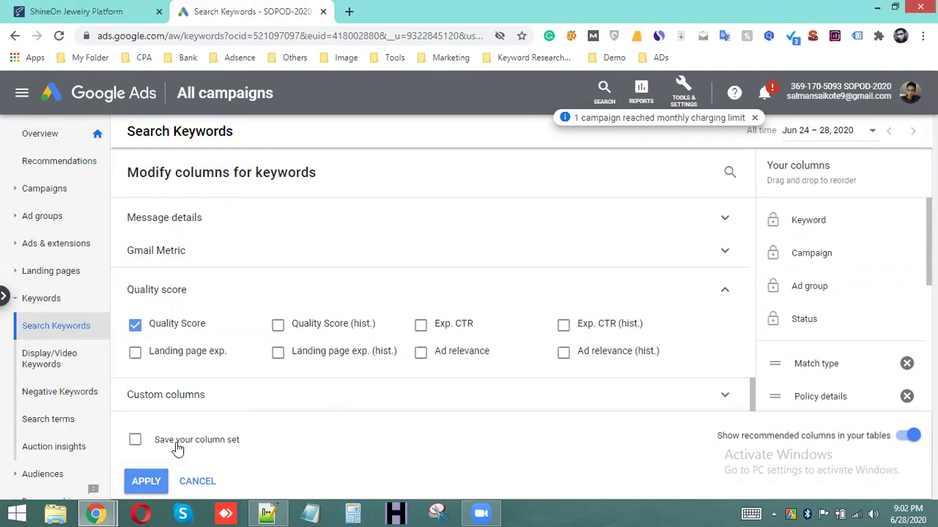
left_click(144, 484)
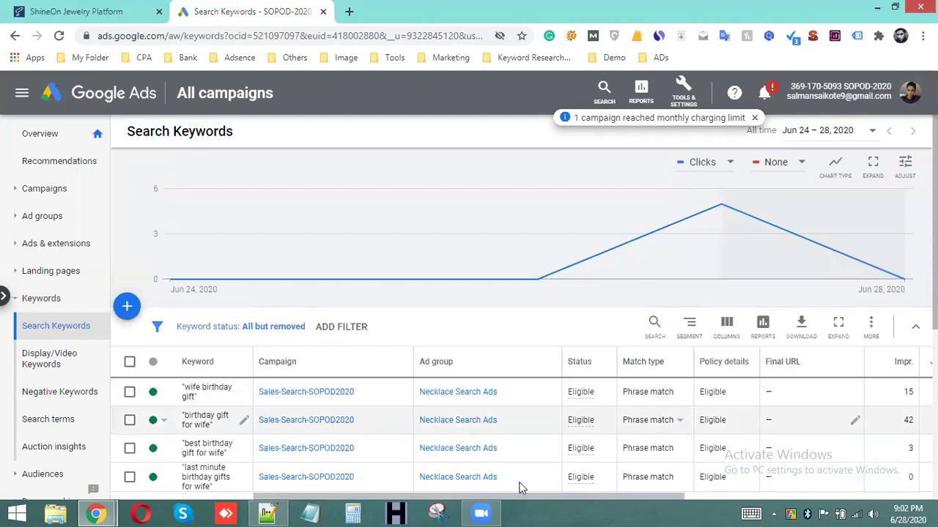
Examine the keywords' cost, Quality Score, clicks and average CPC columns in the search keywords table
mouse_move(593, 492)
left_mouse_down()
mouse_move(624, 489)
mouse_move(586, 503)
left_mouse_up()
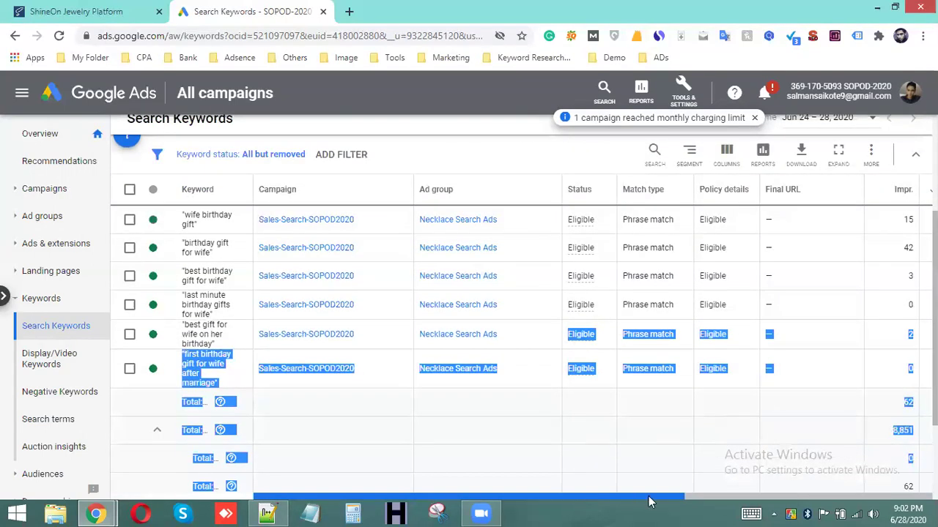
left_click_drag(680, 501, 689, 500)
left_click(729, 500)
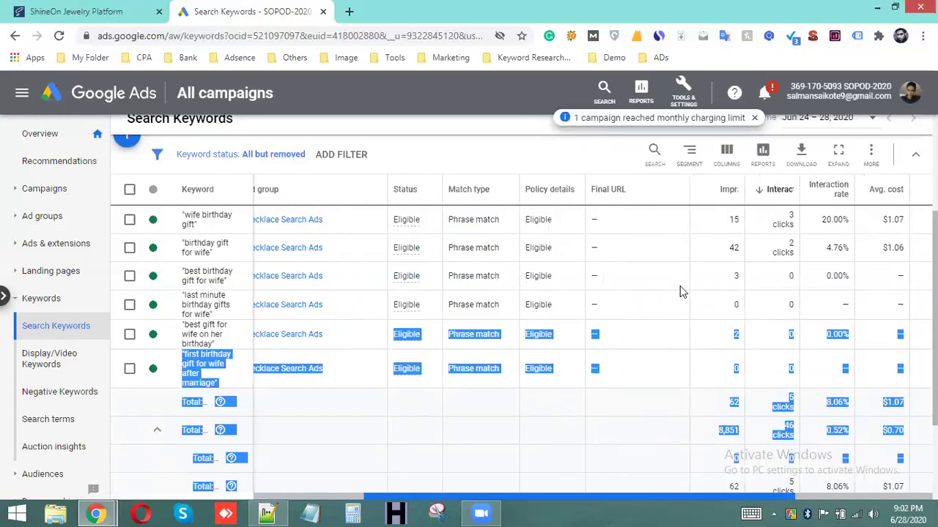
left_click(642, 427)
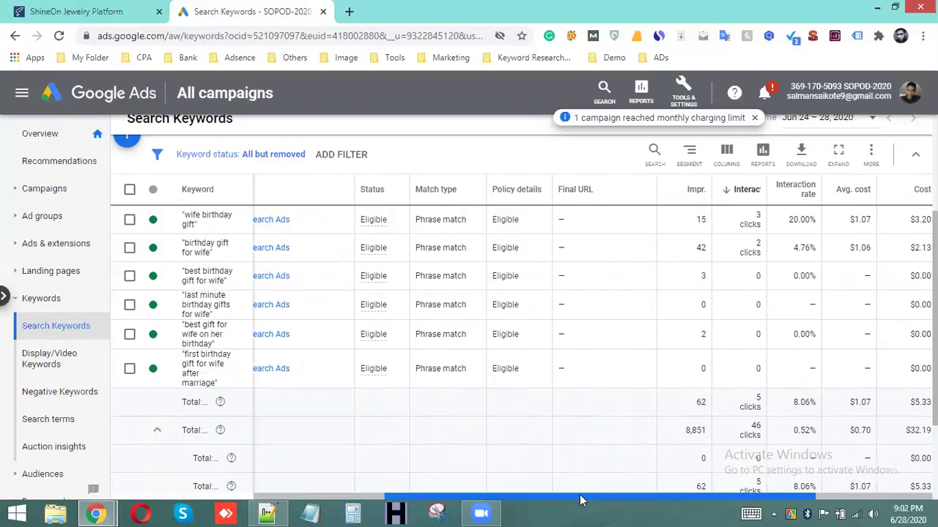
left_click_drag(769, 498, 885, 499)
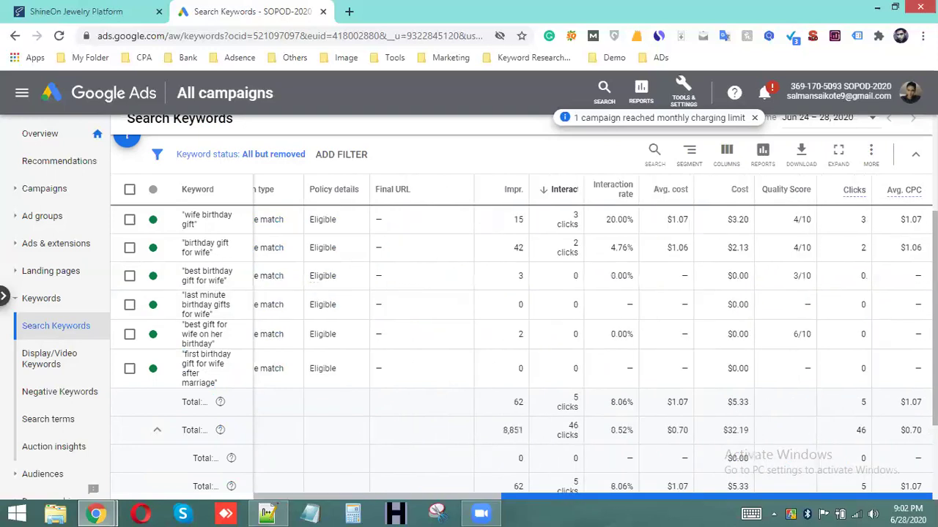